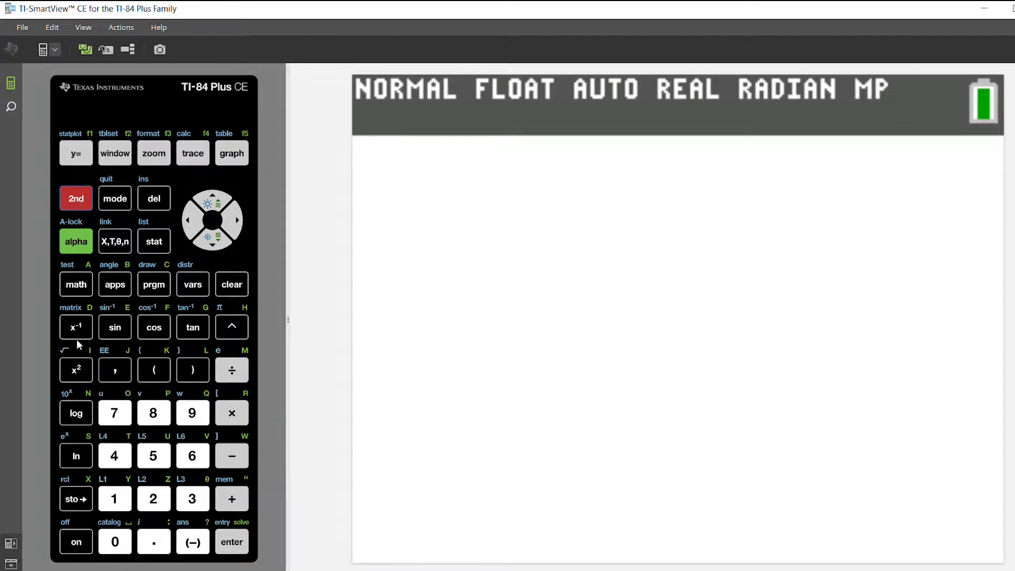
Open matrix [A] in the editor to show rows 3 2 −1, −2 5 −2, 1 −1 3.
{"action": "left_click", "coordinate": [77, 326]}
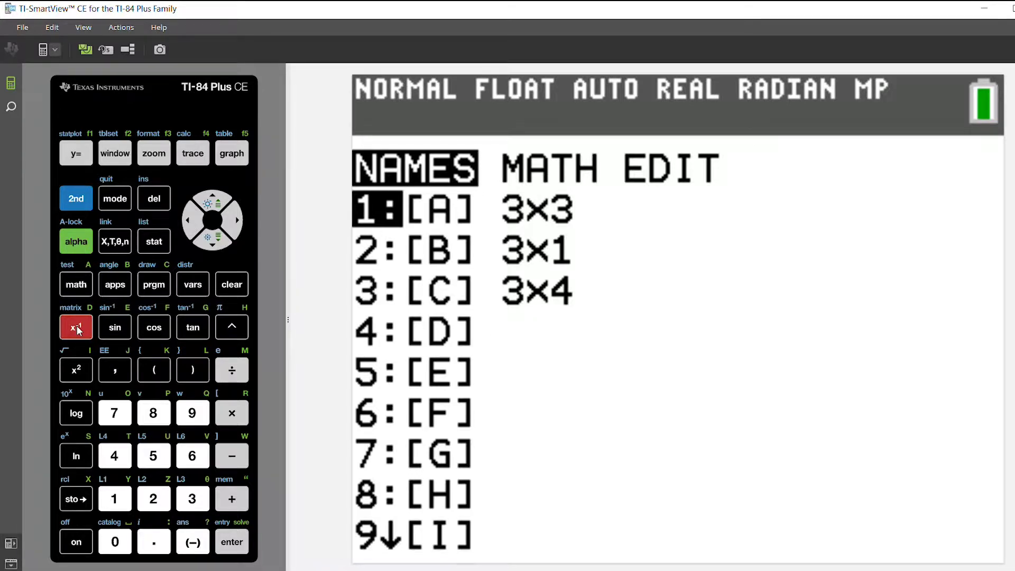
{"action": "key", "text": "Right"}
{"action": "key", "text": "Right"}
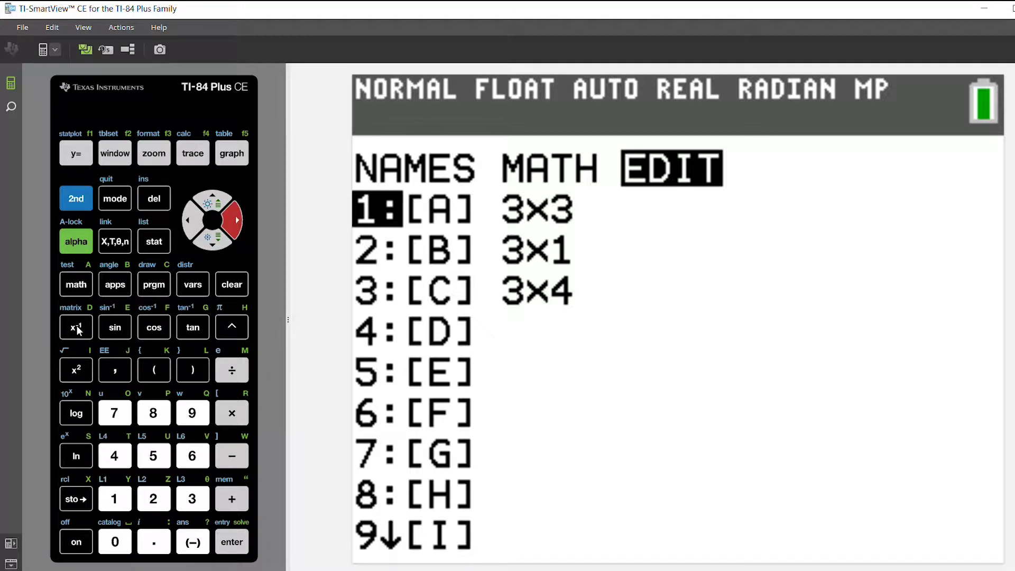
{"action": "key", "text": "Return"}
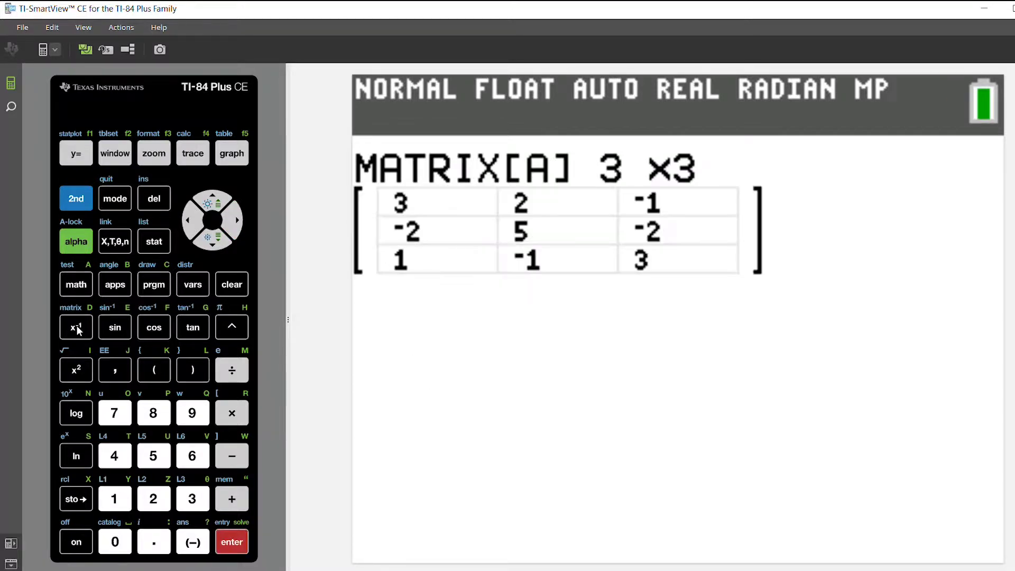
{"action": "key", "text": "Right"}
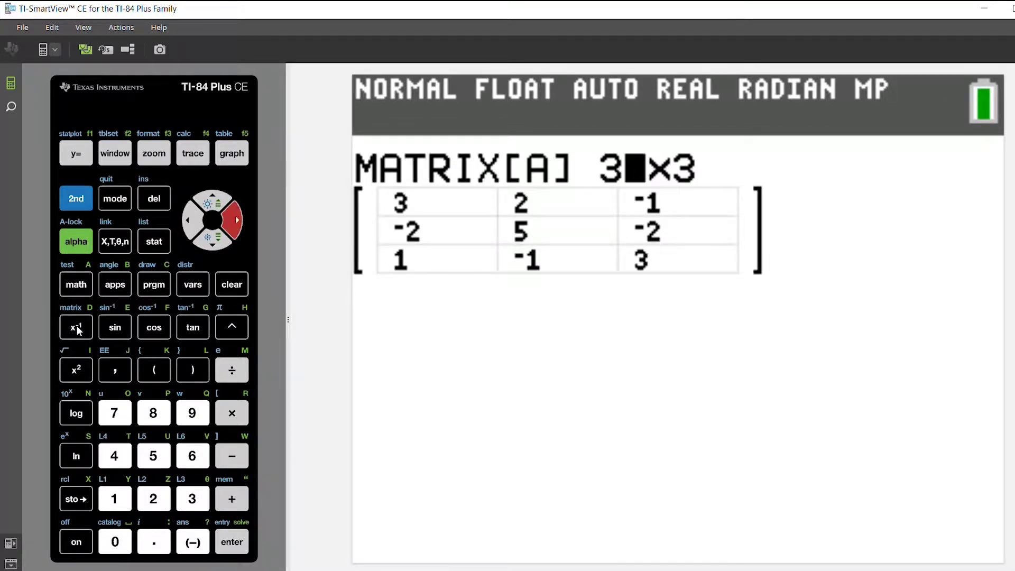
{"action": "key", "text": "Down"}
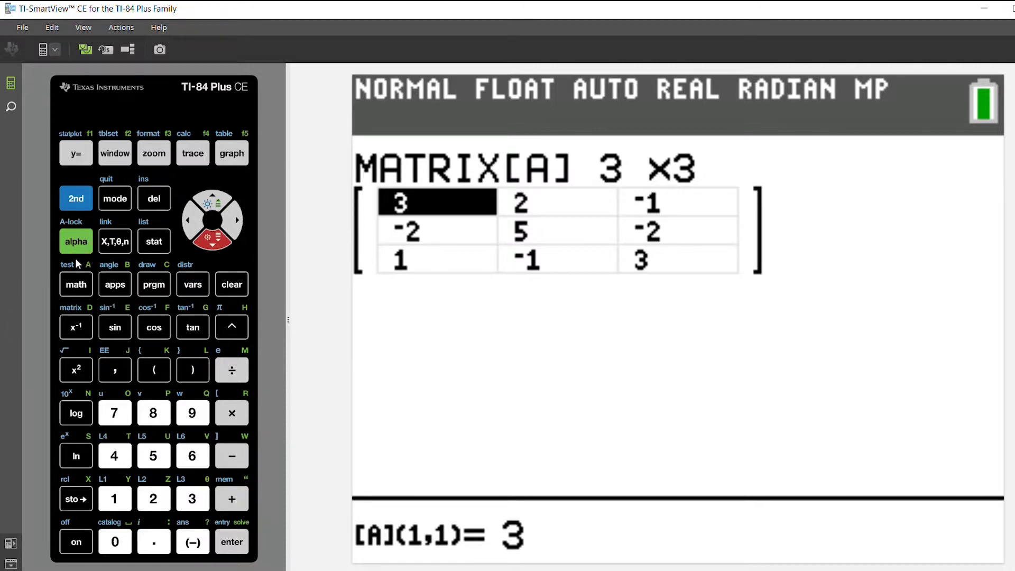
Open matrix [B] in the editor to show its 3×1 entries 9, −12, 23.
{"action": "left_click", "coordinate": [66, 201]}
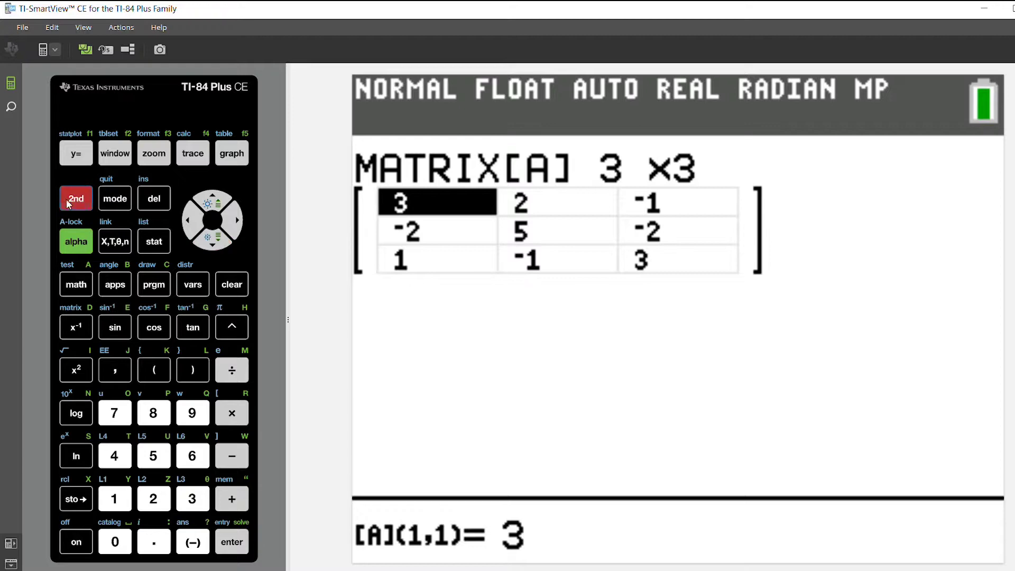
{"action": "left_click", "coordinate": [77, 327]}
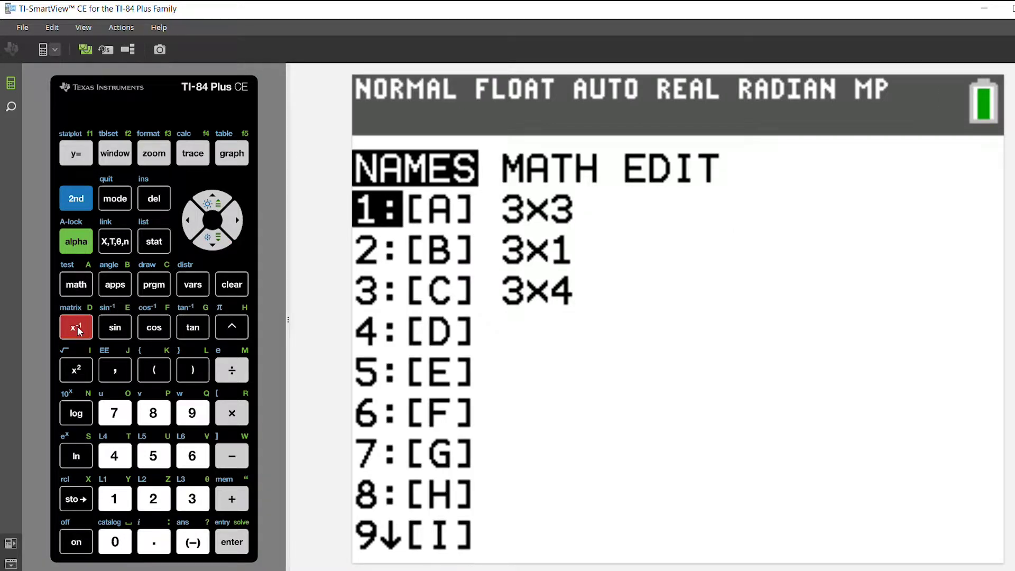
{"action": "key", "text": "Right"}
{"action": "key", "text": "Right"}
{"action": "key", "text": "Down"}
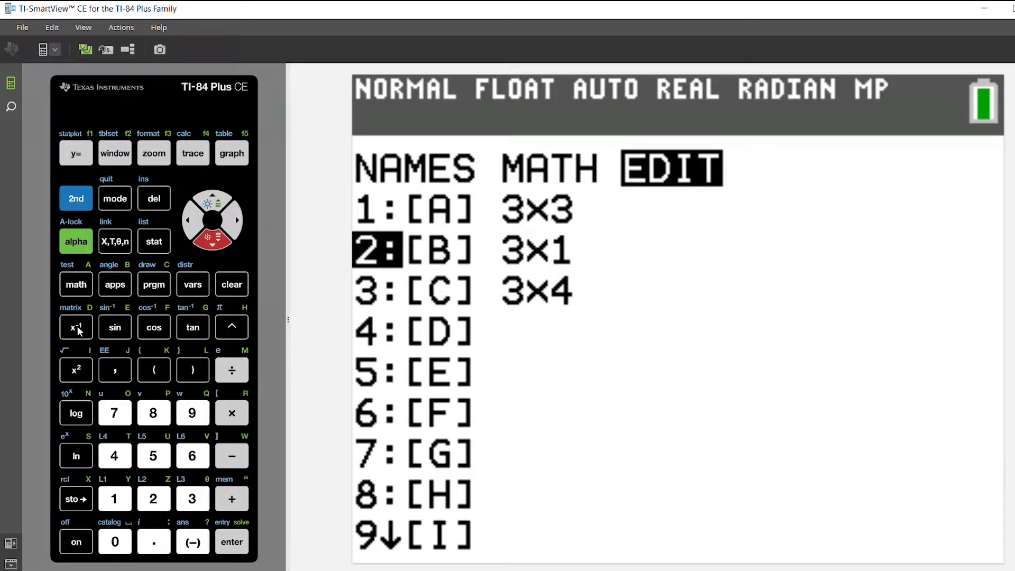
{"action": "key", "text": "Return"}
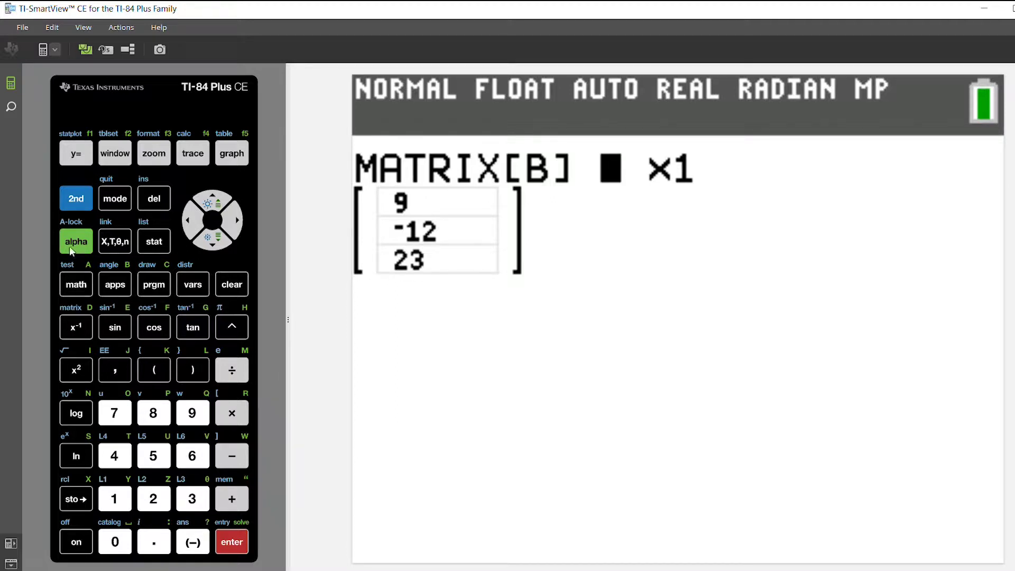
Quit to the home screen and enter [A]⁻¹.
{"action": "left_click", "coordinate": [75, 201]}
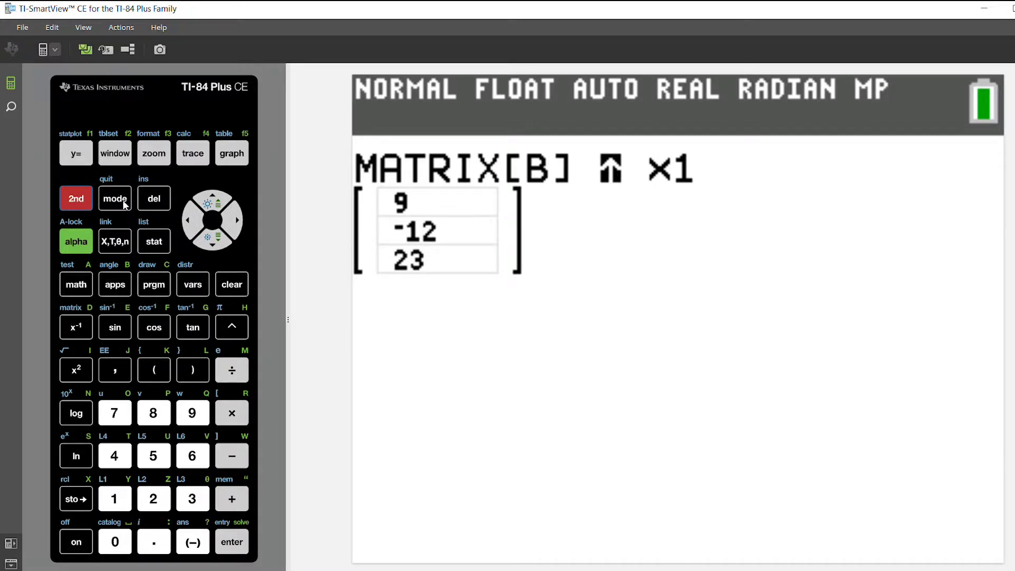
{"action": "left_click", "coordinate": [123, 200]}
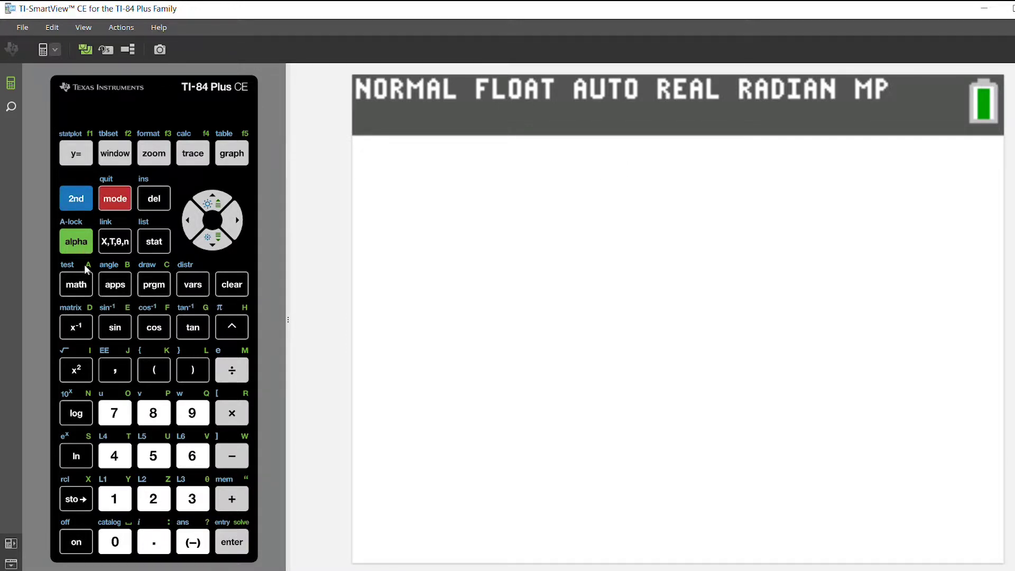
{"action": "left_click", "coordinate": [78, 199]}
{"action": "left_click", "coordinate": [75, 328]}
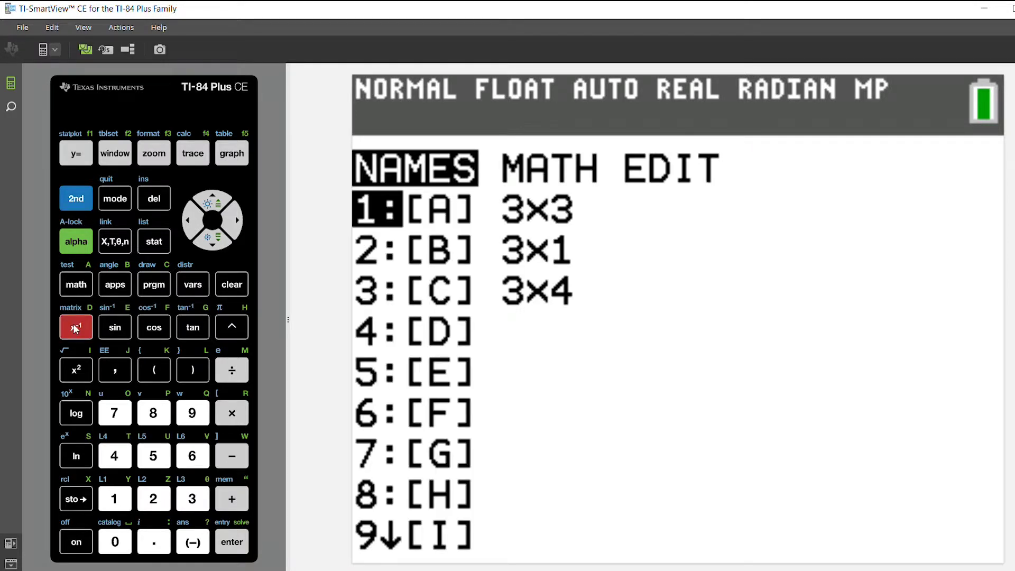
{"action": "key", "text": "Return"}
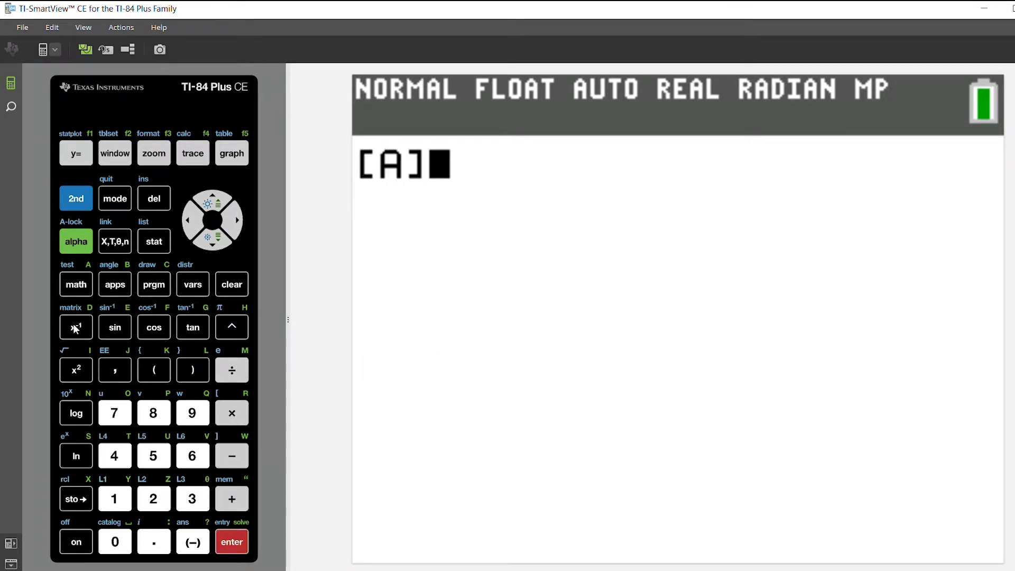
{"action": "left_click", "coordinate": [75, 328]}
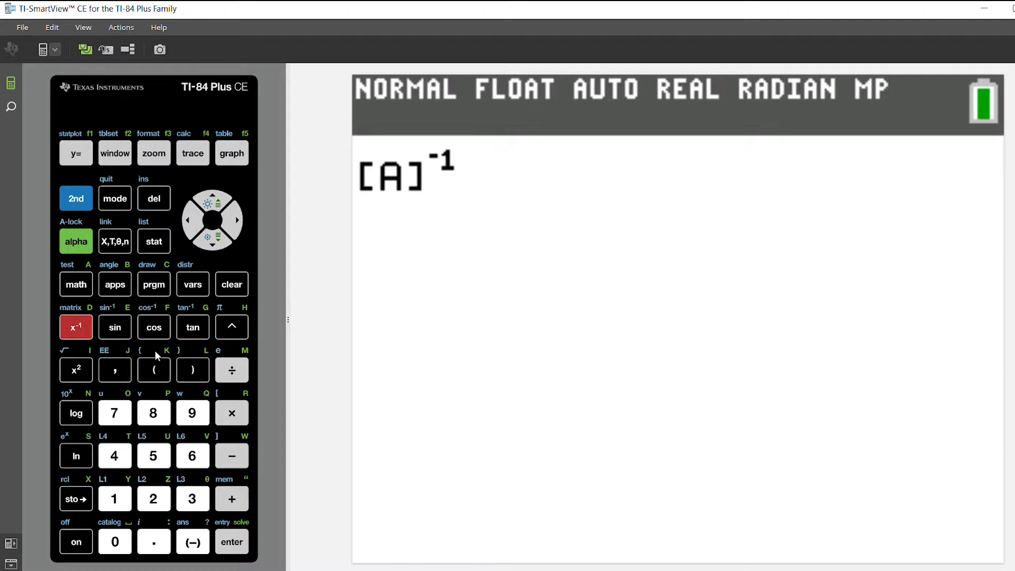
Multiply [A]⁻¹ by [B] and evaluate it, getting 4, 2, 7.
{"action": "left_click", "coordinate": [242, 420]}
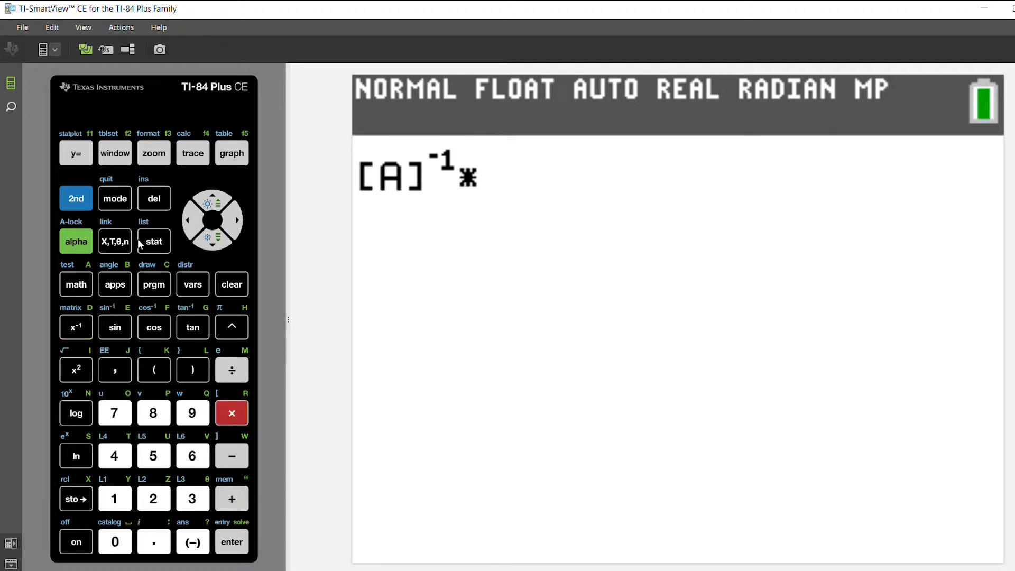
{"action": "left_click", "coordinate": [75, 201]}
{"action": "left_click", "coordinate": [75, 327]}
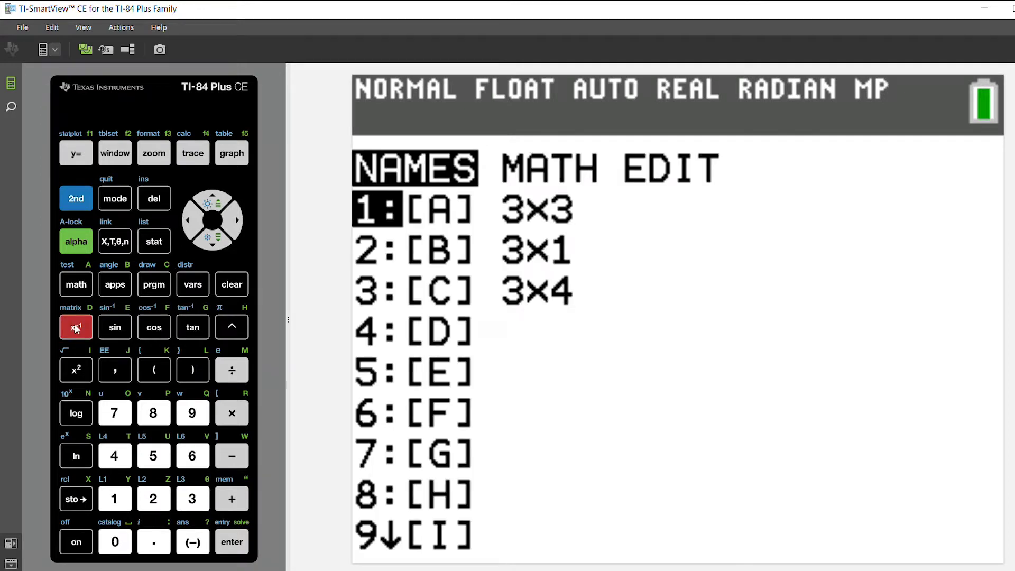
{"action": "key", "text": "Down"}
{"action": "key", "text": "Return"}
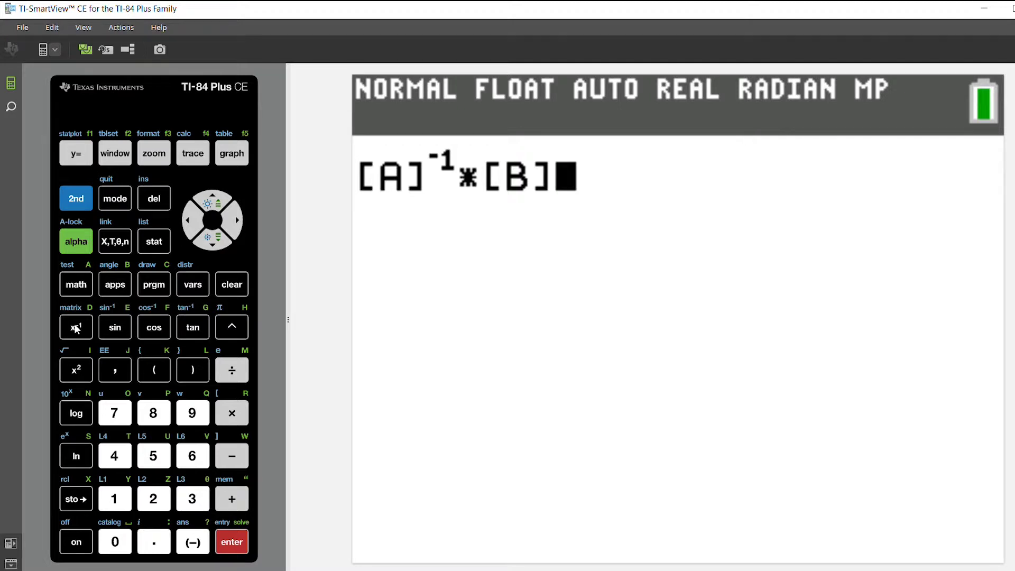
{"action": "key", "text": "Return"}
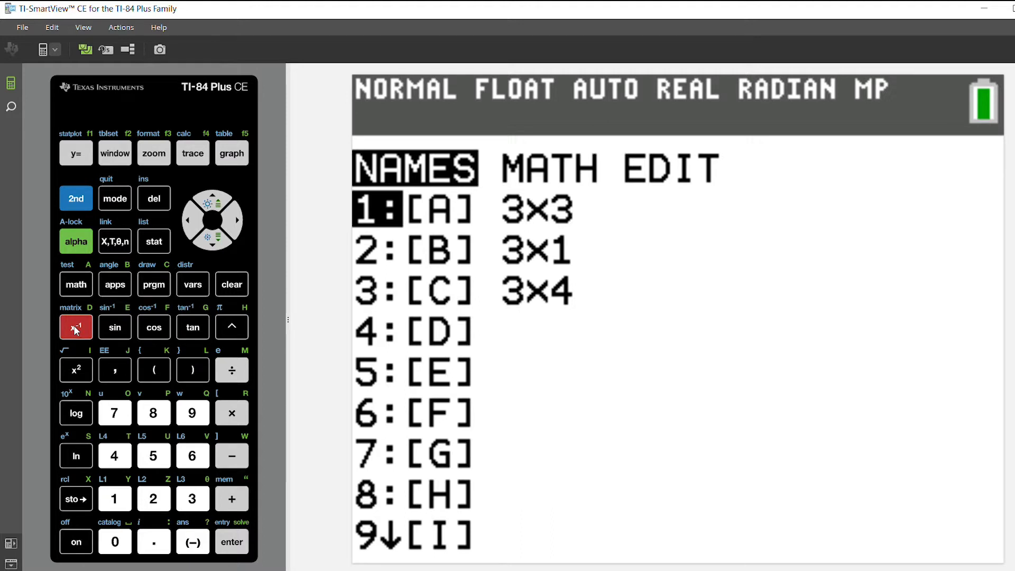
Open the 3×4 matrix [C] in the editor to show rows 3 2 −1 9, −2 5 −2 −12, 1 −1 3 23.
{"action": "key", "text": "Right"}
{"action": "key", "text": "Right"}
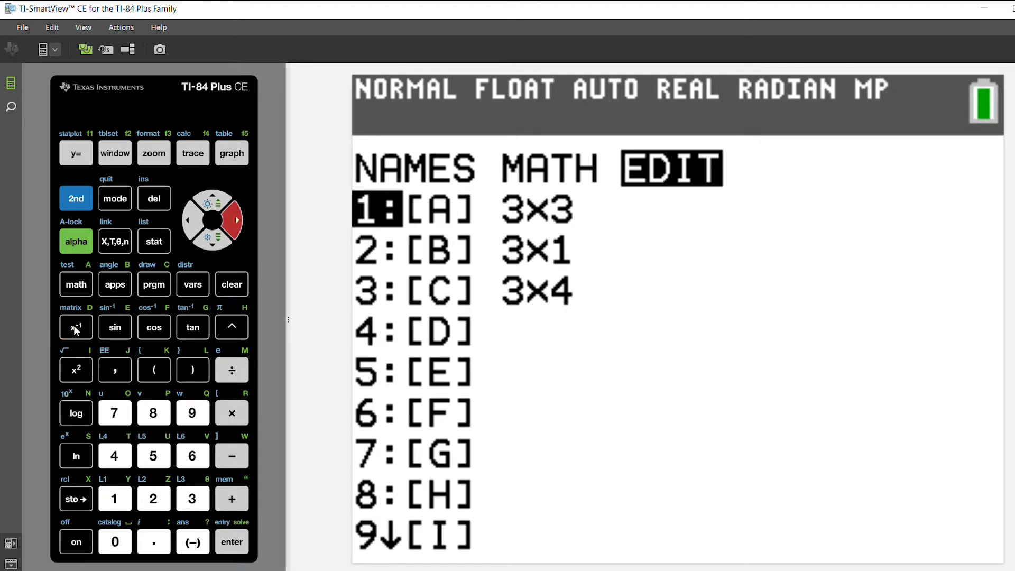
{"action": "key", "text": "Down"}
{"action": "key", "text": "Down"}
{"action": "key", "text": "Return"}
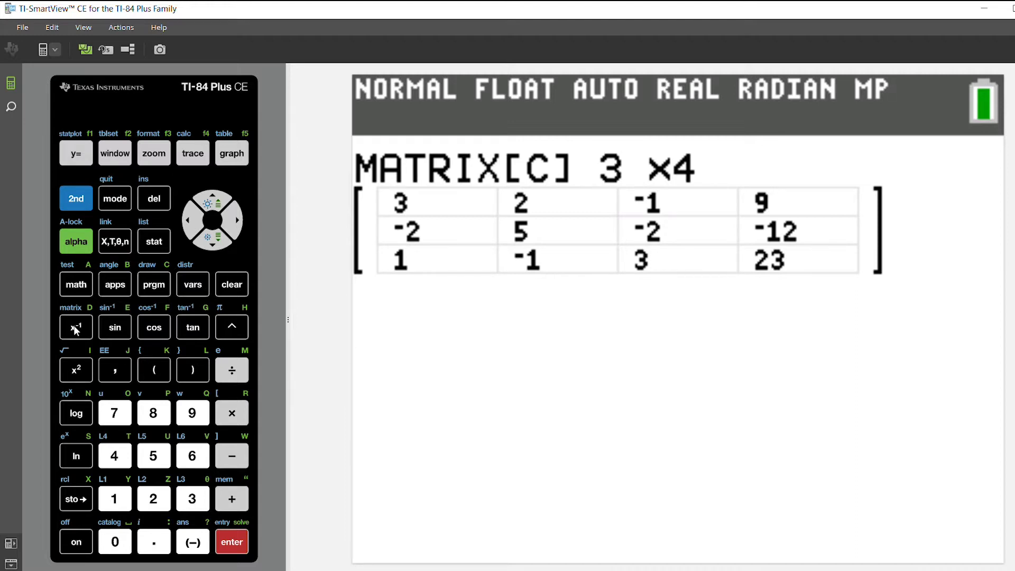
{"action": "key", "text": "Return"}
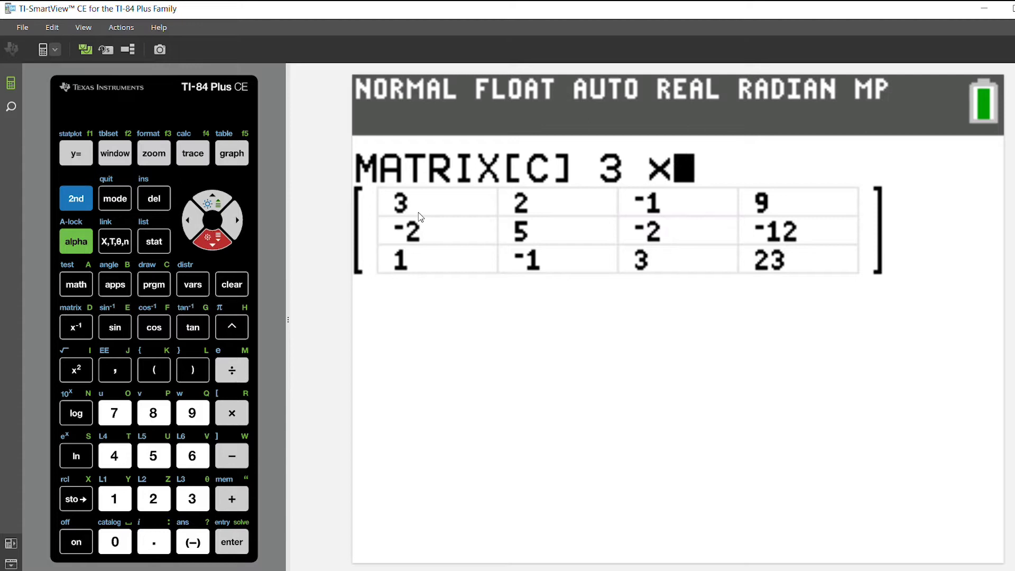
{"action": "key", "text": "Down"}
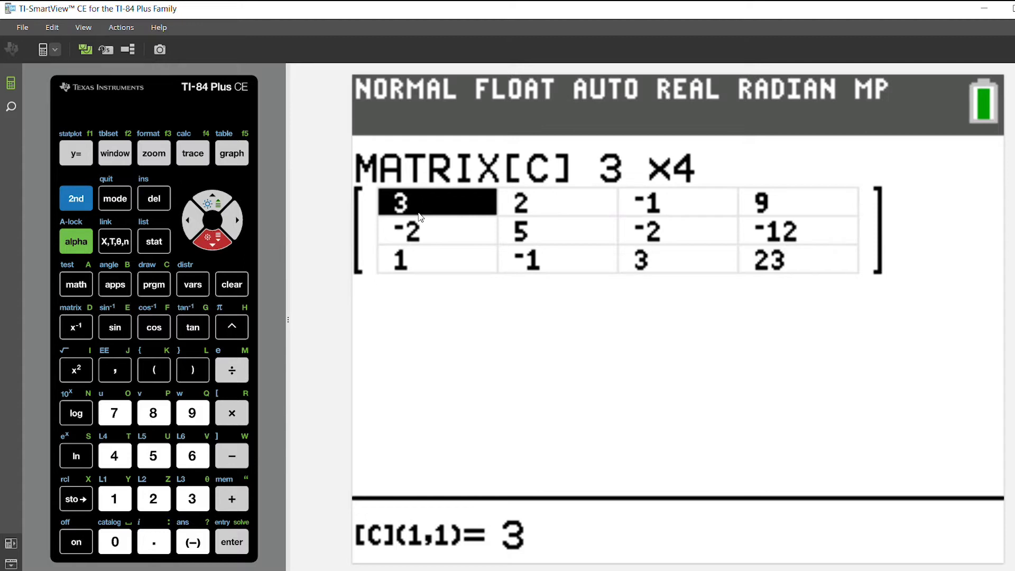
{"action": "key", "text": "Down"}
{"action": "key", "text": "Down"}
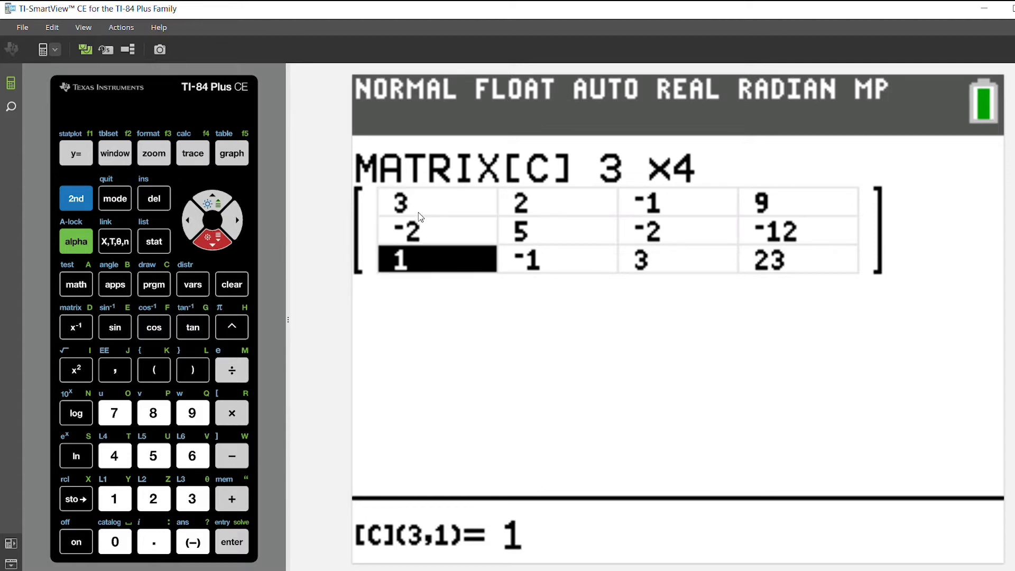
Return to the home screen and insert rref( from the matrix MATH menu.
{"action": "left_click", "coordinate": [75, 198]}
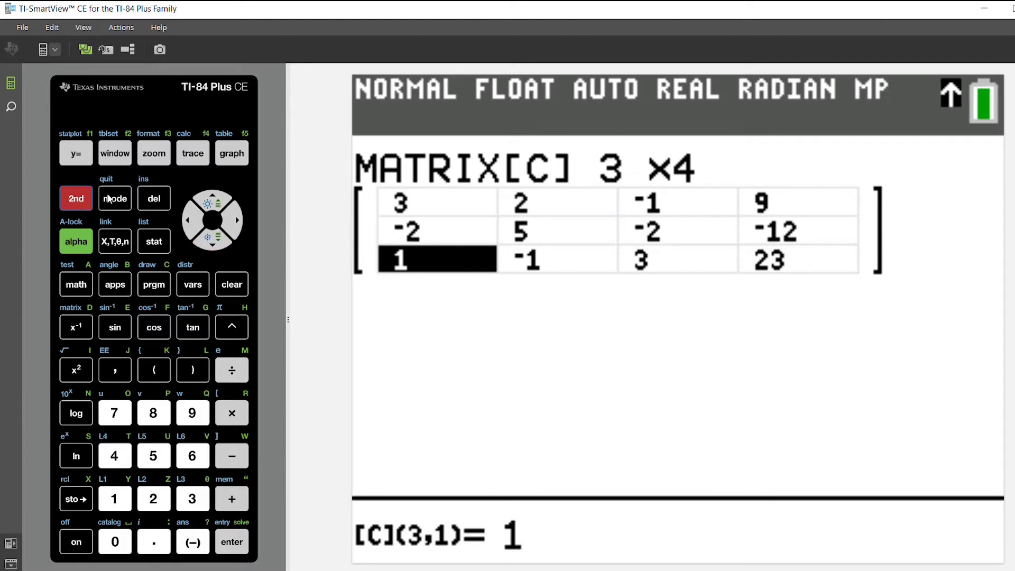
{"action": "left_click", "coordinate": [112, 199]}
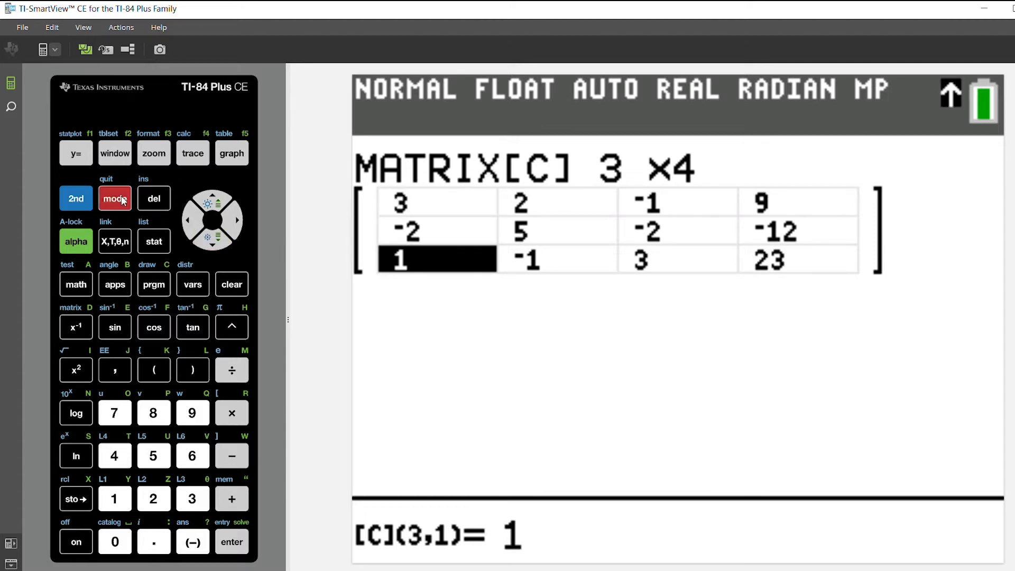
{"action": "left_click", "coordinate": [73, 200]}
{"action": "left_click", "coordinate": [72, 330]}
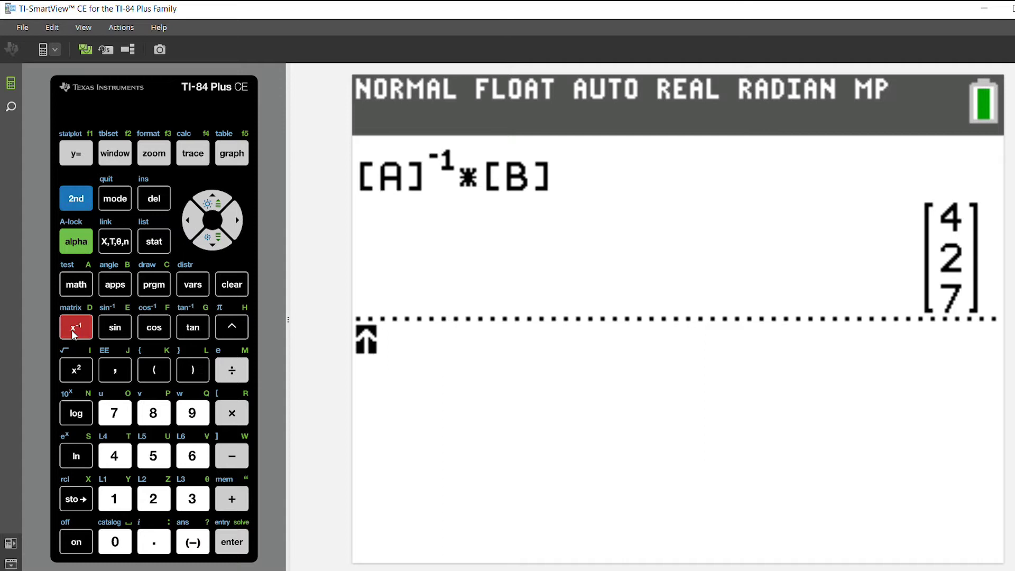
{"action": "key", "text": "Right"}
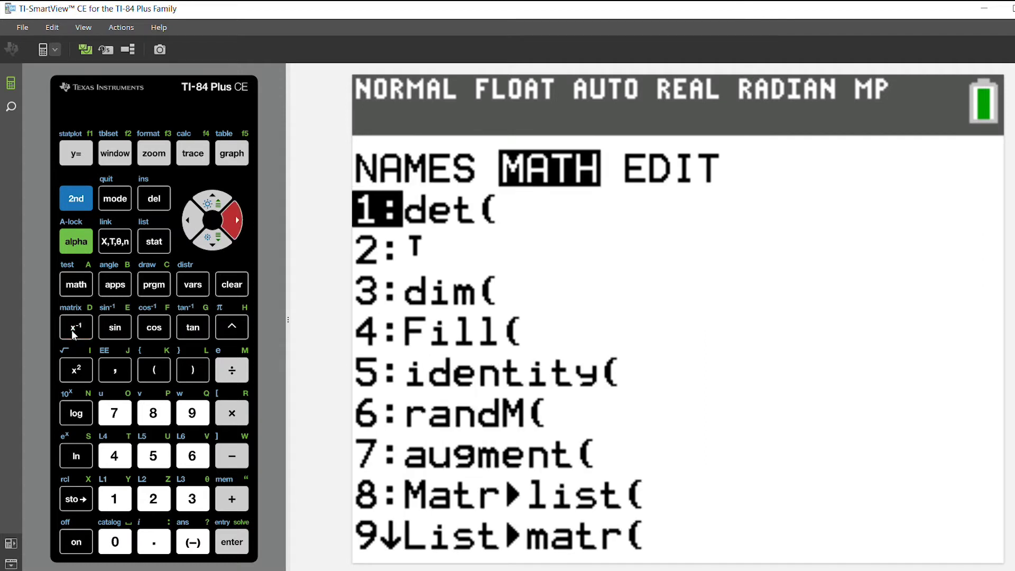
{"action": "key", "text": "Up"}
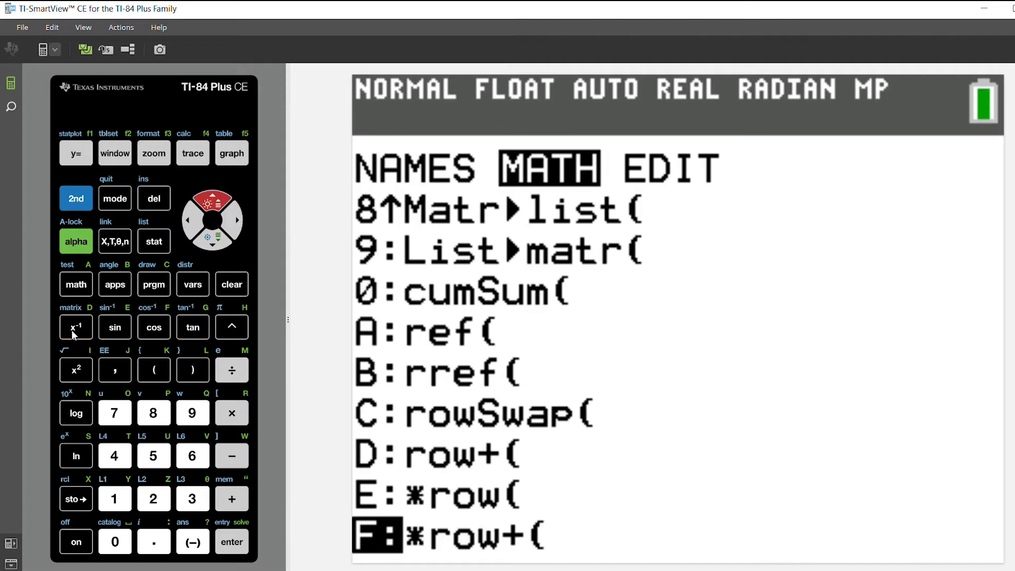
{"action": "key", "text": "Up"}
{"action": "key", "text": "Up"}
{"action": "key", "text": "Up"}
{"action": "key", "text": "Up"}
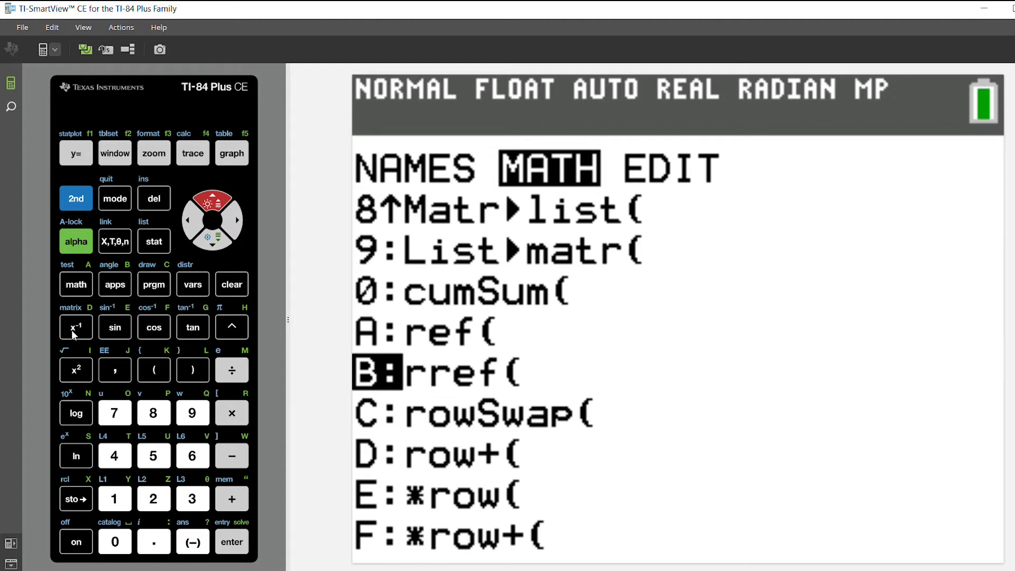
{"action": "key", "text": "Return"}
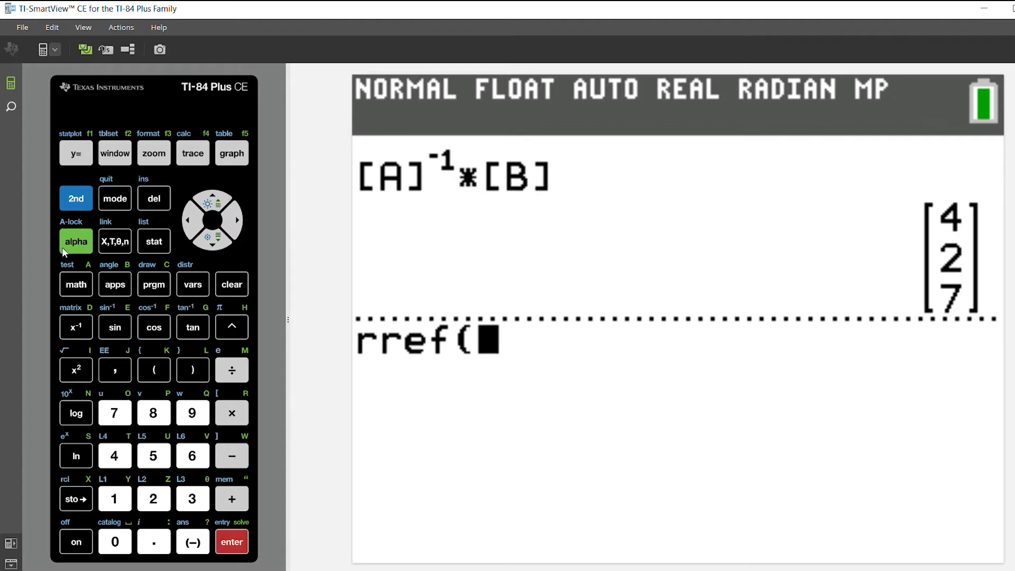
Complete and run rref([C]), getting the identity with last column 4, 2, 7.
{"action": "left_click", "coordinate": [83, 203]}
{"action": "left_click", "coordinate": [75, 331]}
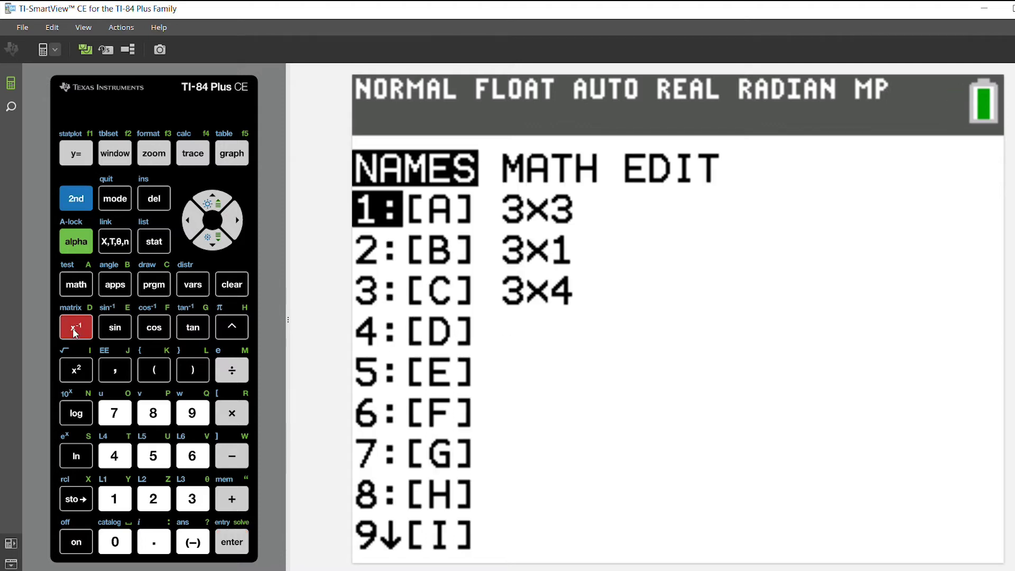
{"action": "key", "text": "Down"}
{"action": "key", "text": "Down"}
{"action": "key", "text": "Return"}
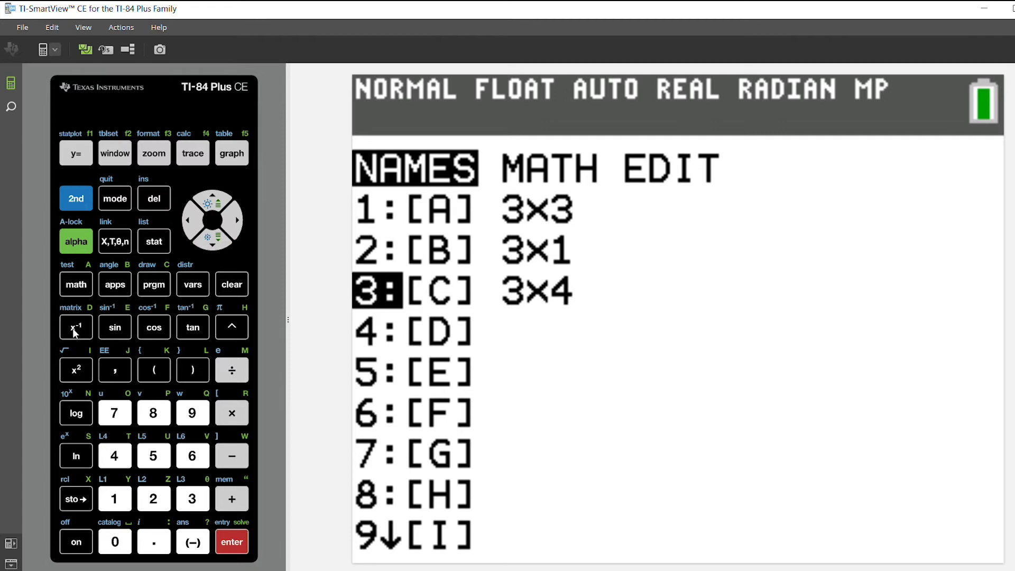
{"action": "key", "text": "Return"}
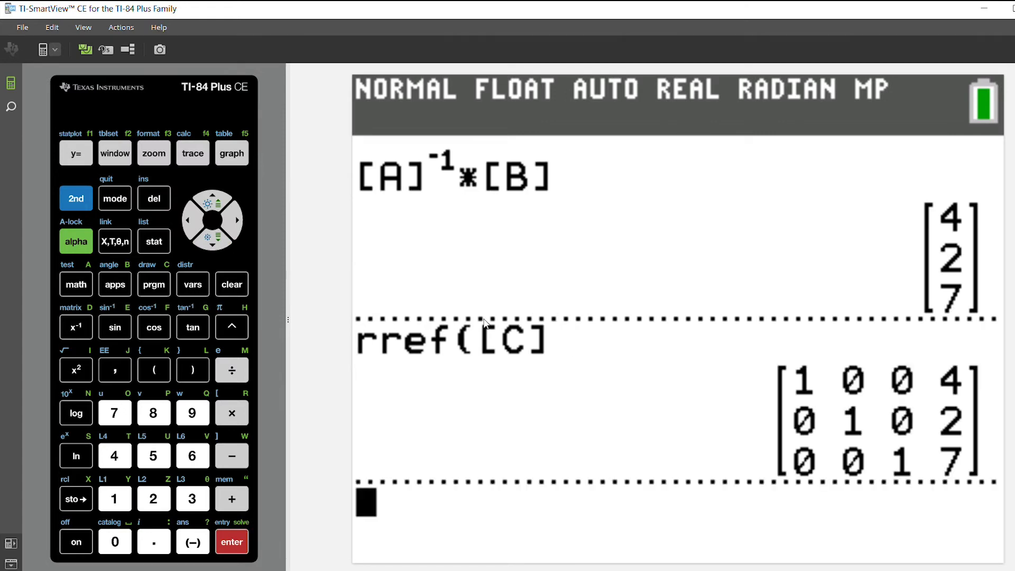